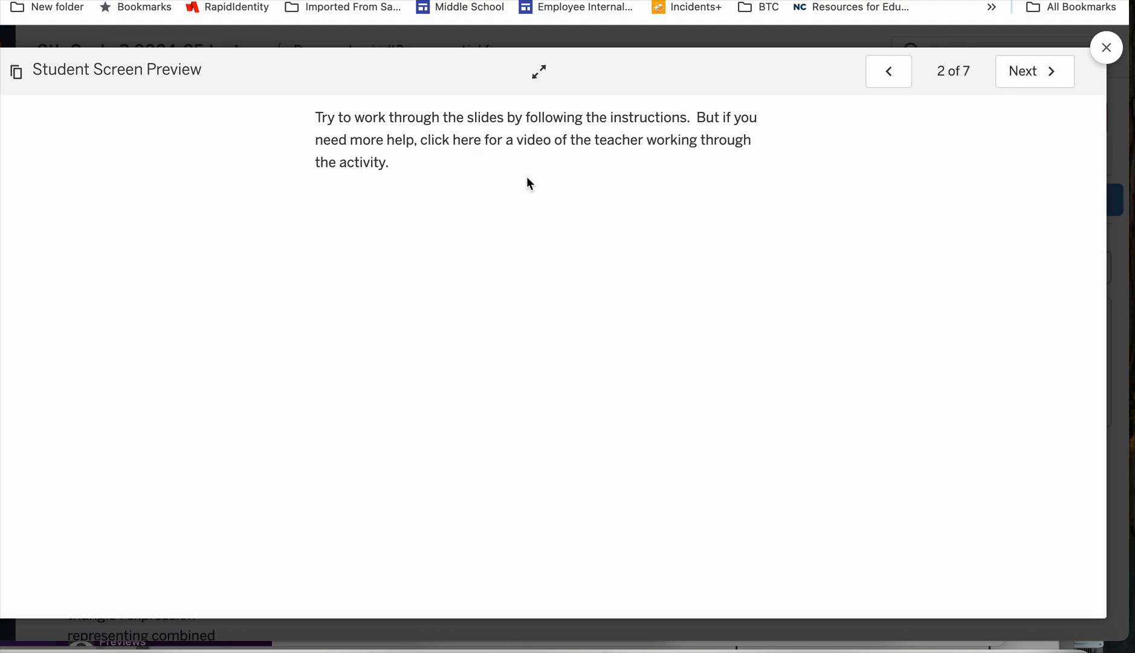
On slide 3, fill in the y values for x = 0 to 4 as 1, 2, 4, 8 and 16.
{"action": "left_click", "coordinate": [1024, 72]}
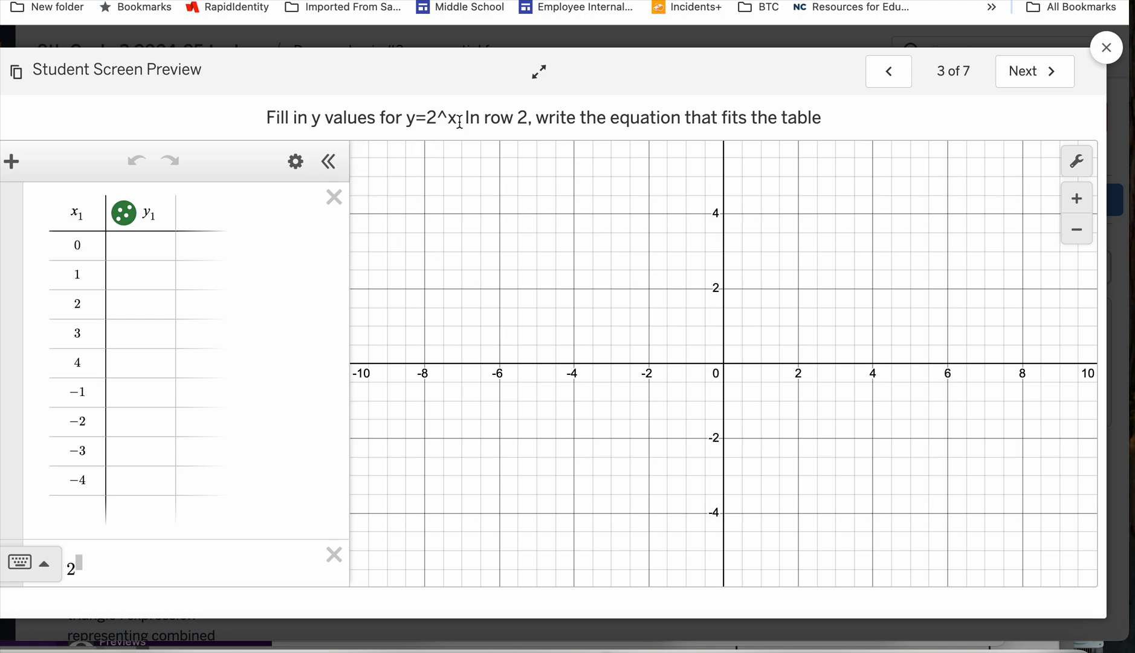
{"action": "left_click", "coordinate": [150, 242]}
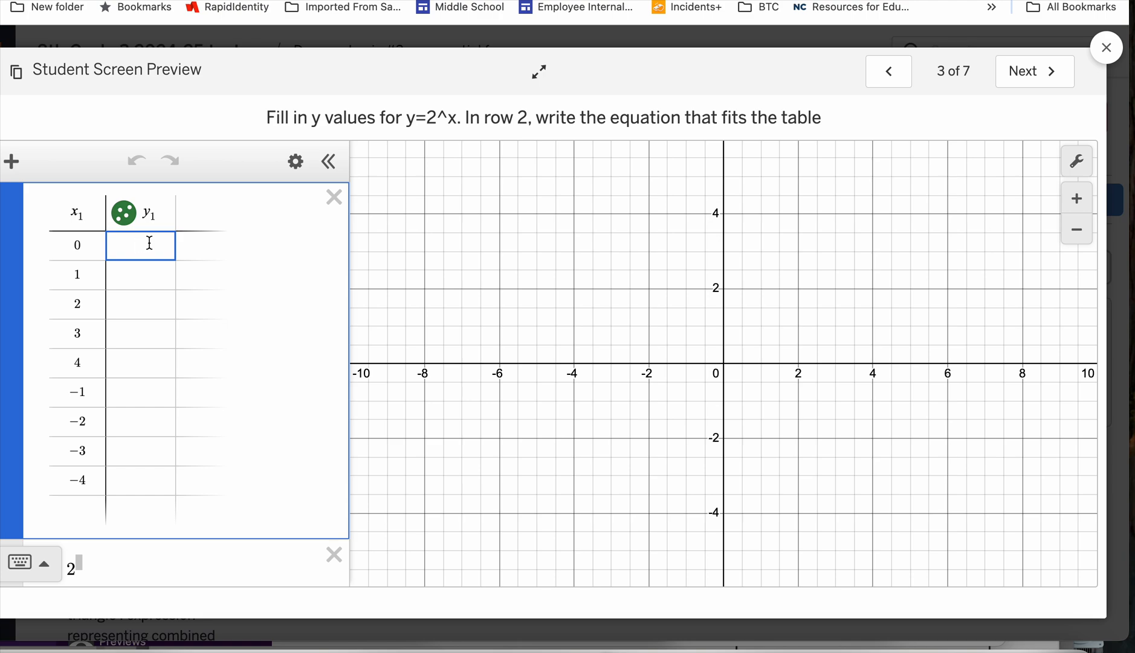
{"action": "type", "text": "1"}
{"action": "left_click", "coordinate": [146, 274]}
{"action": "type", "text": "2"}
{"action": "left_click", "coordinate": [140, 315]}
{"action": "type", "text": "4"}
{"action": "left_click", "coordinate": [139, 336]}
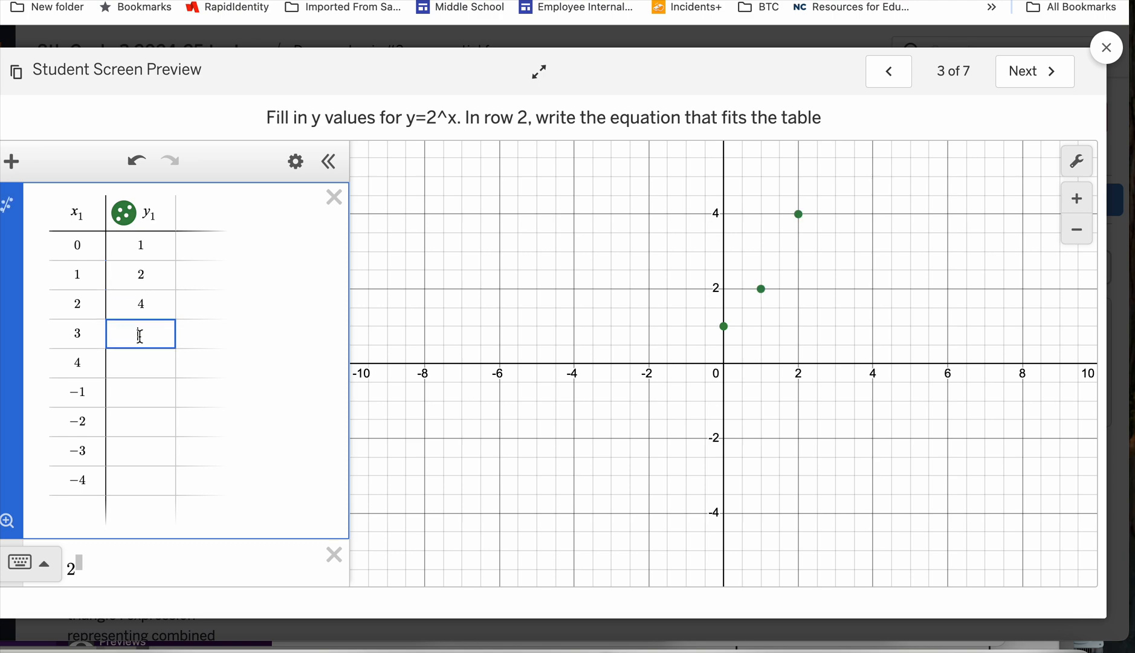
{"action": "type", "text": "8"}
{"action": "left_click", "coordinate": [135, 363]}
{"action": "type", "text": "16"}
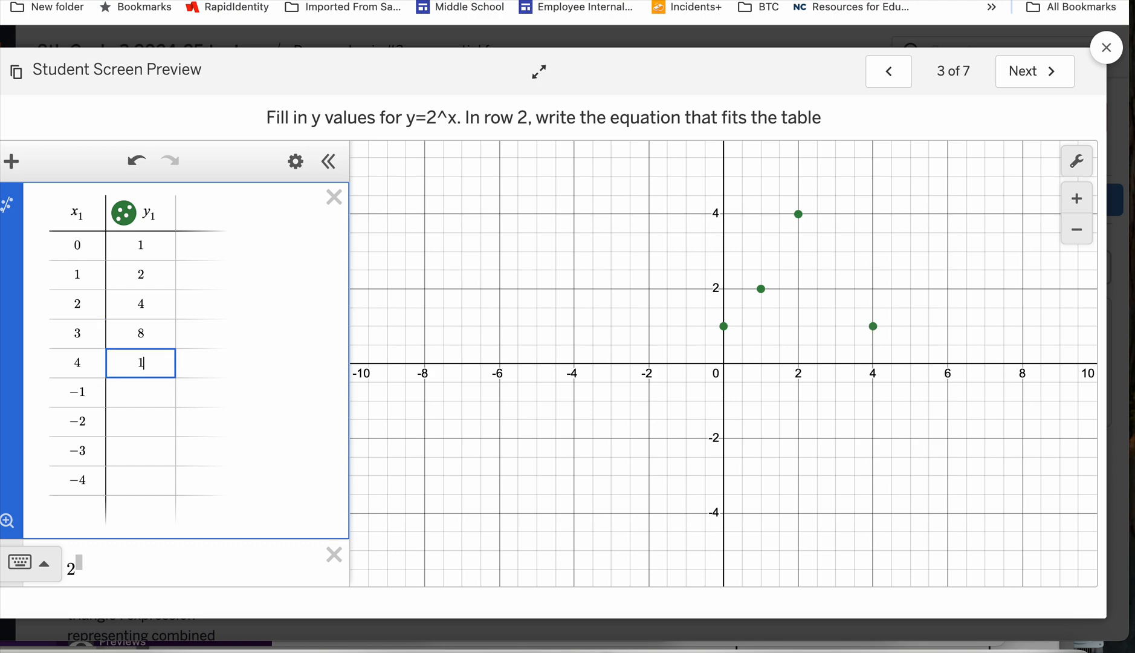
Fill in the y values for x = -1 to -4 as the fractions 1/2, 1/4, 1/8 and 1/16.
{"action": "left_click", "coordinate": [136, 393]}
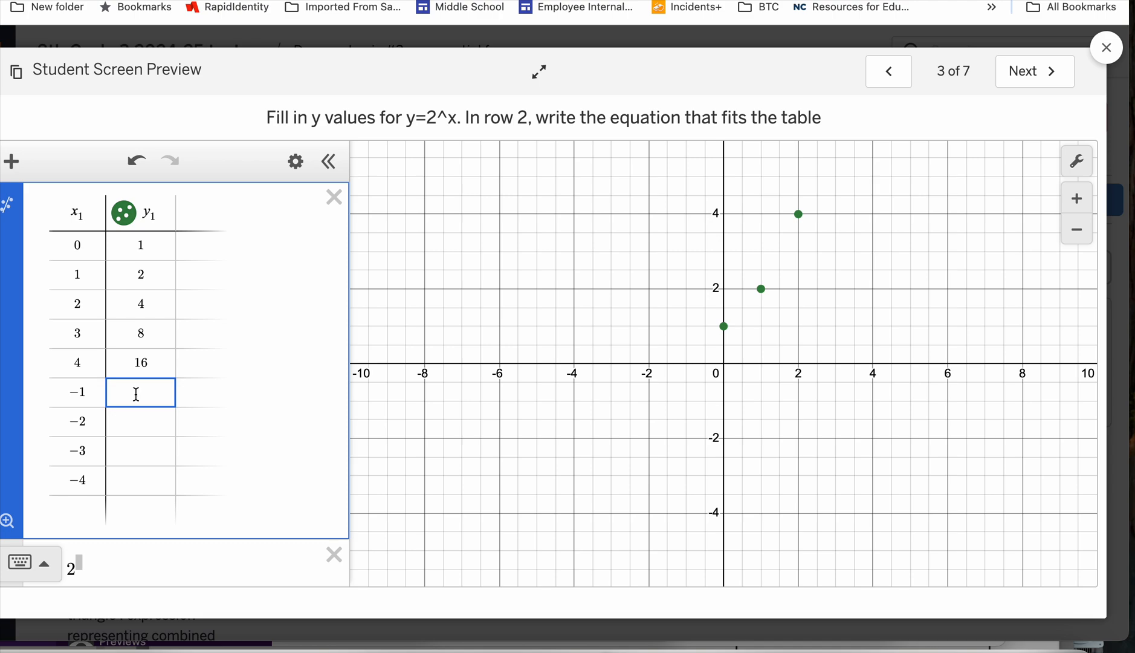
{"action": "type", "text": "1/2"}
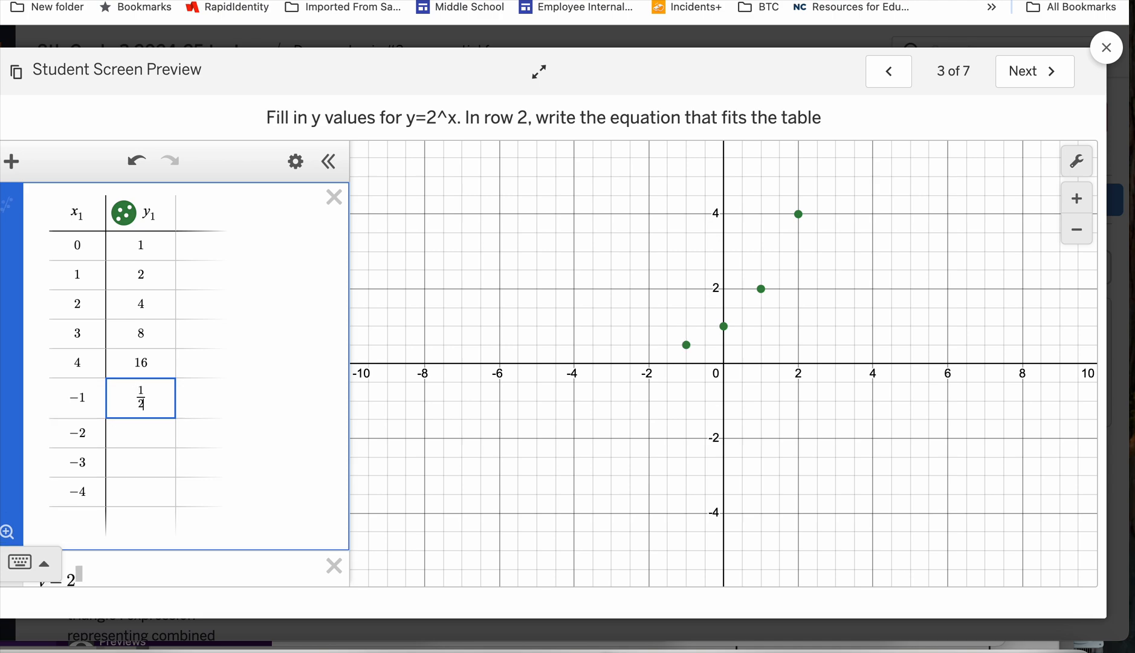
{"action": "left_click", "coordinate": [139, 435]}
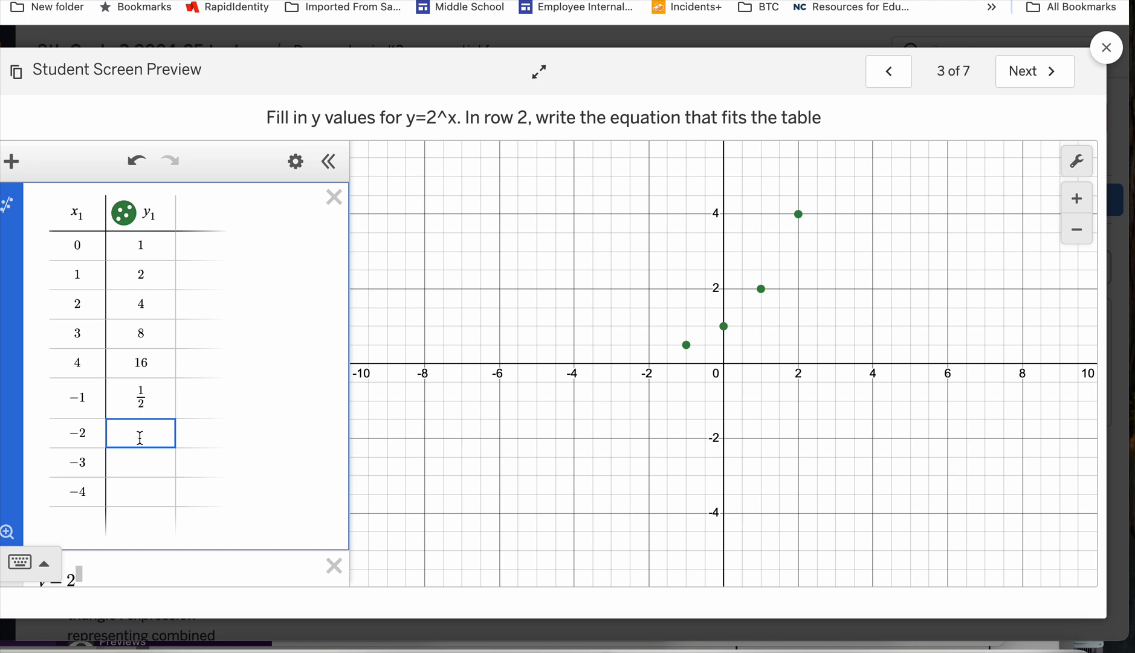
{"action": "type", "text": "1/4"}
{"action": "left_click", "coordinate": [138, 478]}
{"action": "type", "text": "1/8"}
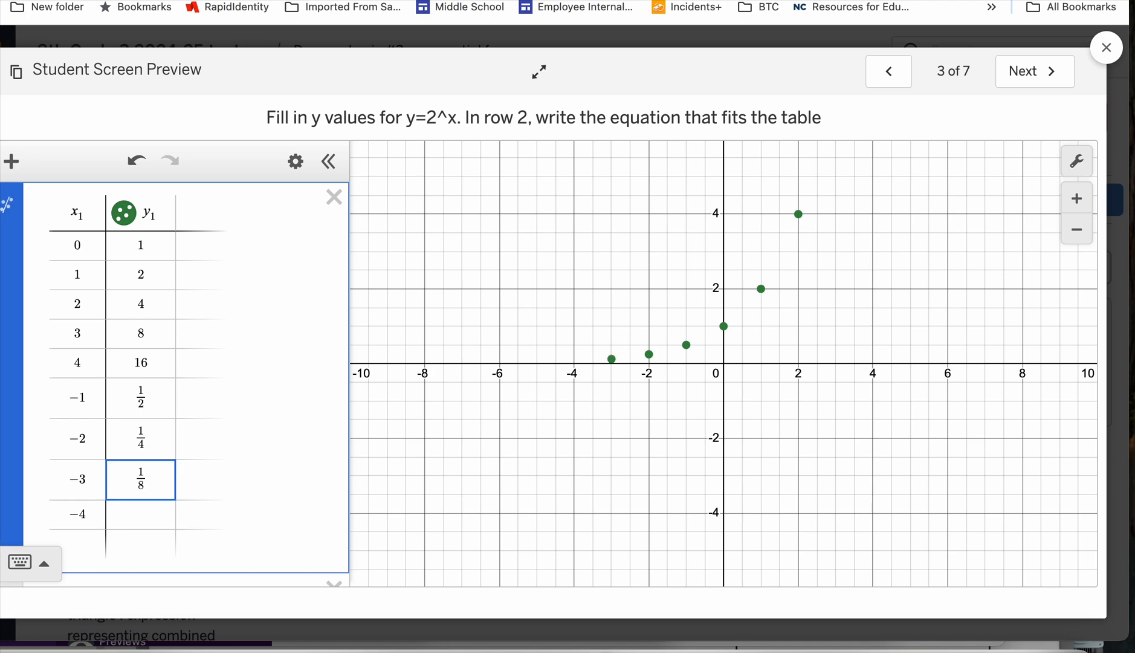
{"action": "left_click", "coordinate": [134, 513]}
{"action": "type", "text": "1/16"}
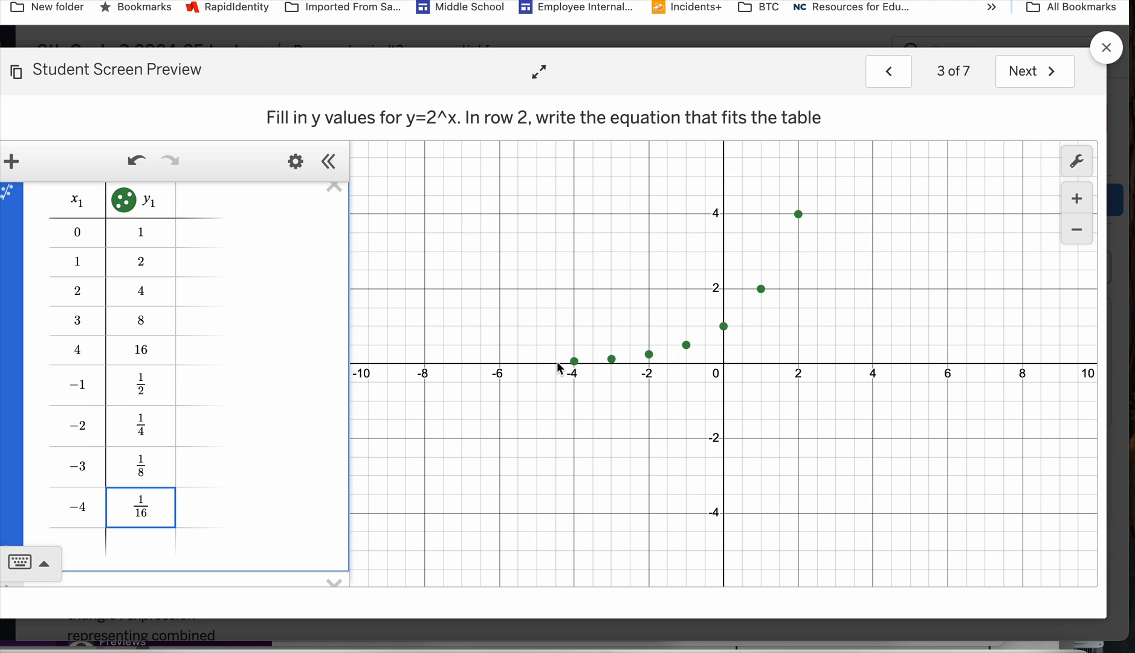
Complete the equation below the filled-in table on slide 3 as y=2^x.
{"action": "scroll", "coordinate": [289, 447], "scroll_direction": "down", "scroll_amount": 1}
{"action": "scroll", "coordinate": [289, 448], "scroll_direction": "down", "scroll_amount": 3}
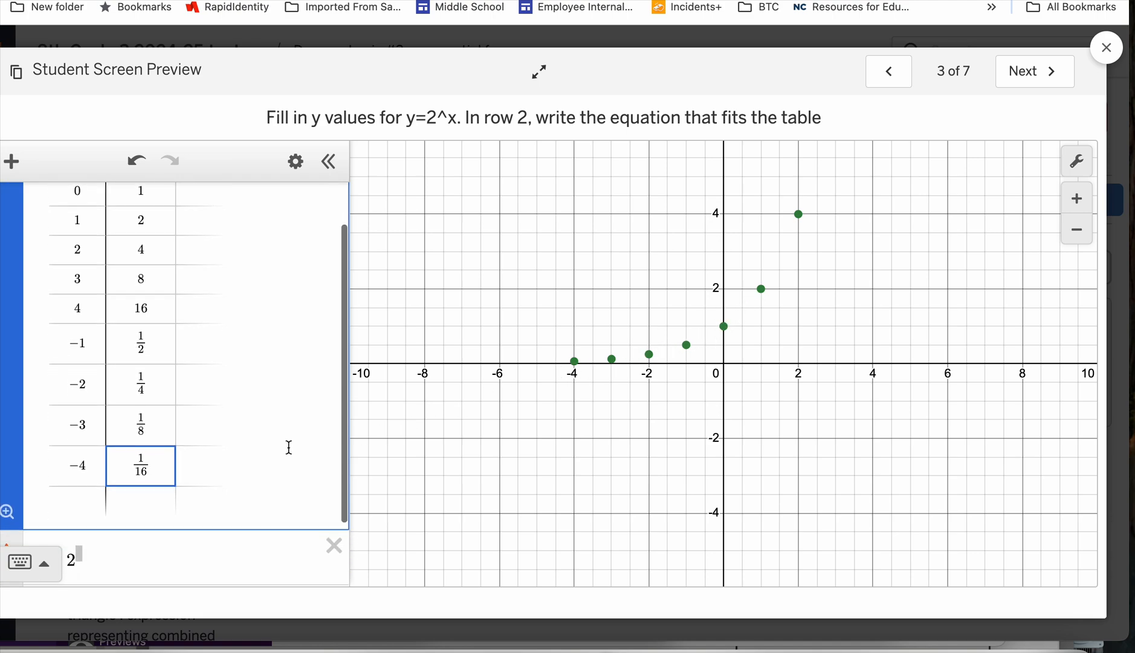
{"action": "left_click", "coordinate": [142, 527]}
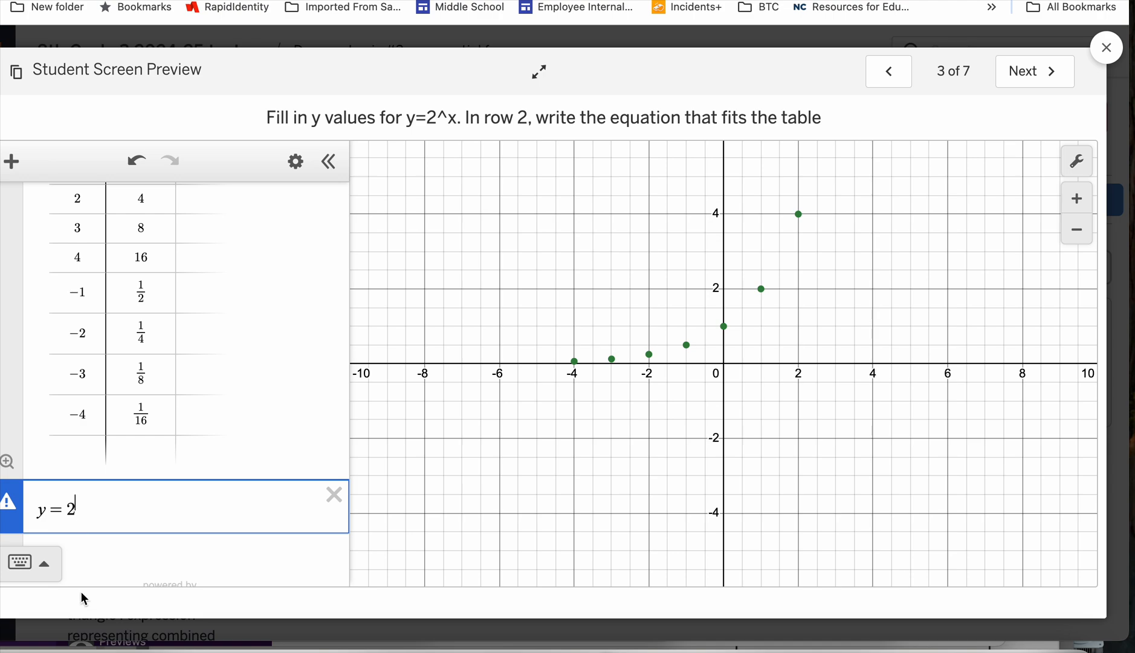
{"action": "type", "text": "x"}
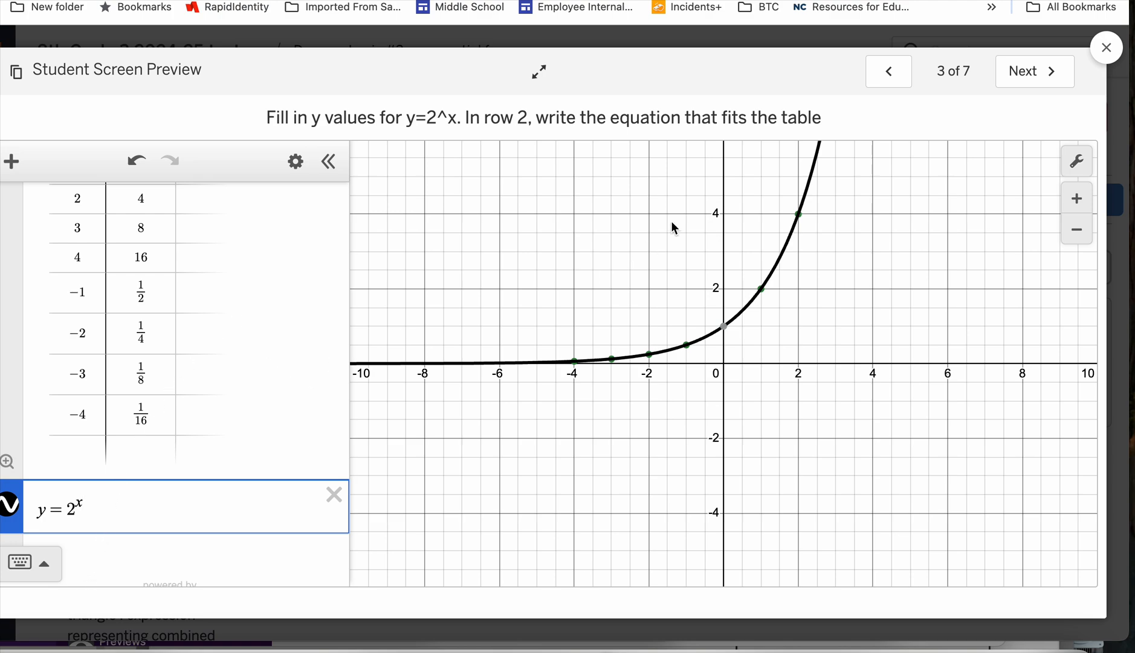
Go to slide 4 and complete the equation below the 2^x1 table as y=2^x.
{"action": "left_click", "coordinate": [1031, 81]}
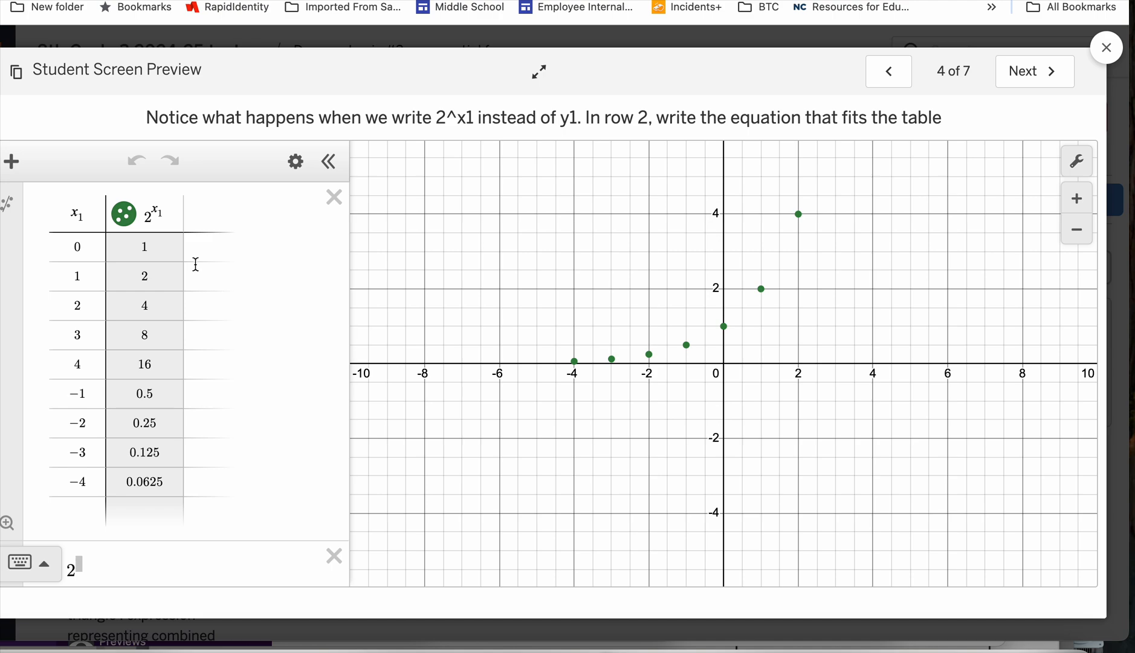
{"action": "left_click", "coordinate": [169, 212]}
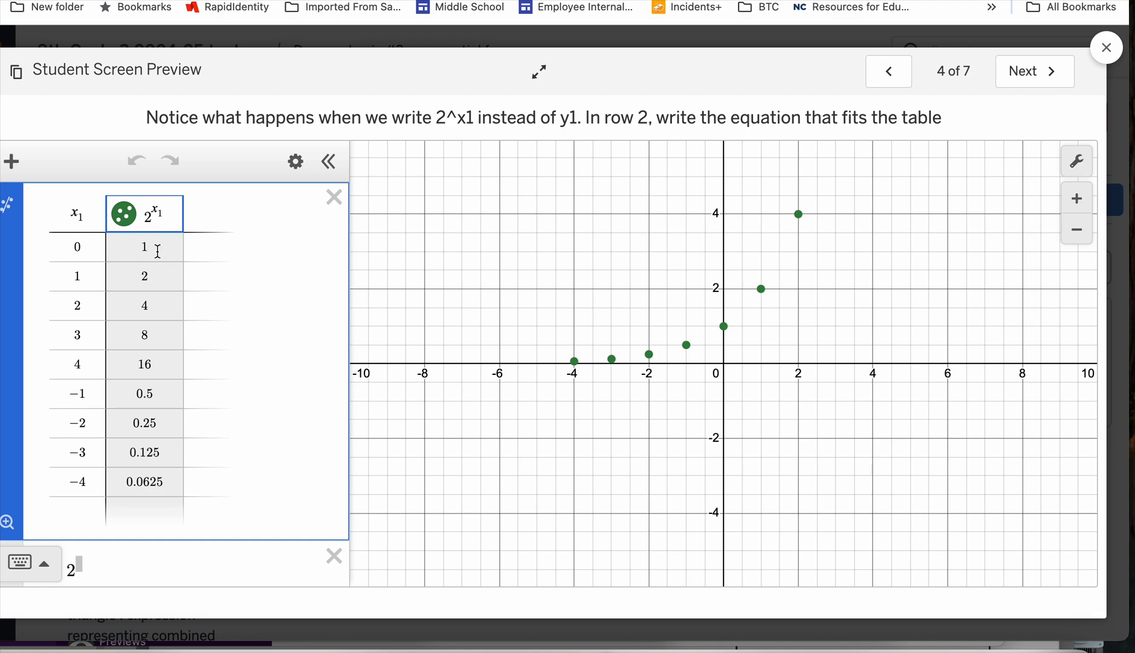
{"action": "scroll", "coordinate": [158, 250], "scroll_direction": "down", "scroll_amount": 3}
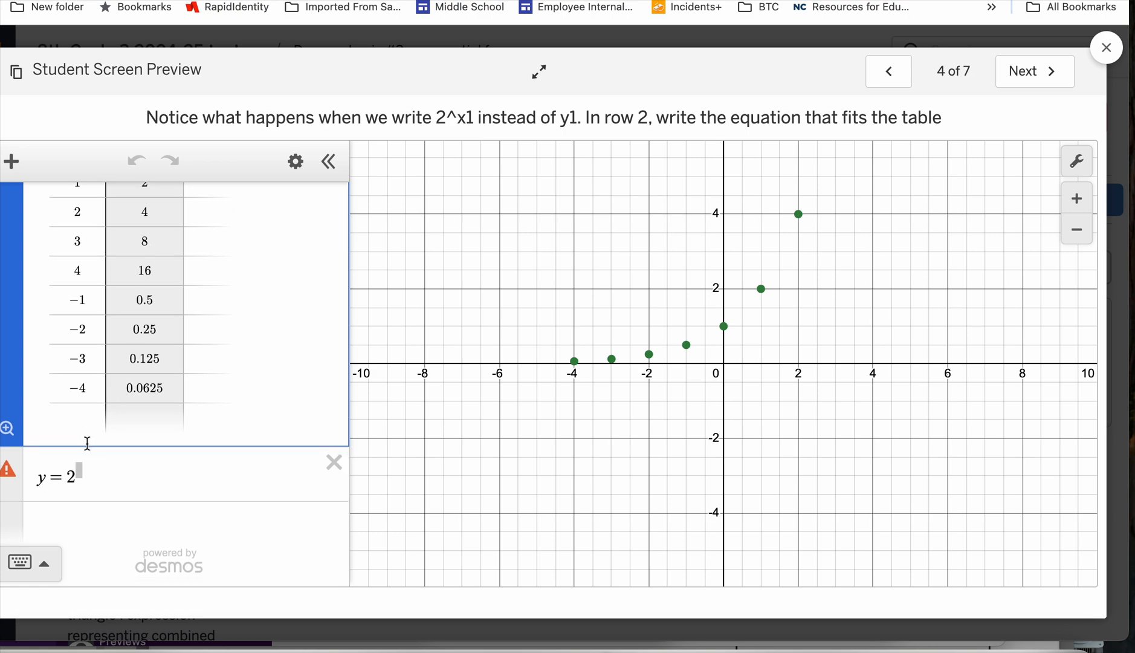
{"action": "left_click", "coordinate": [80, 468]}
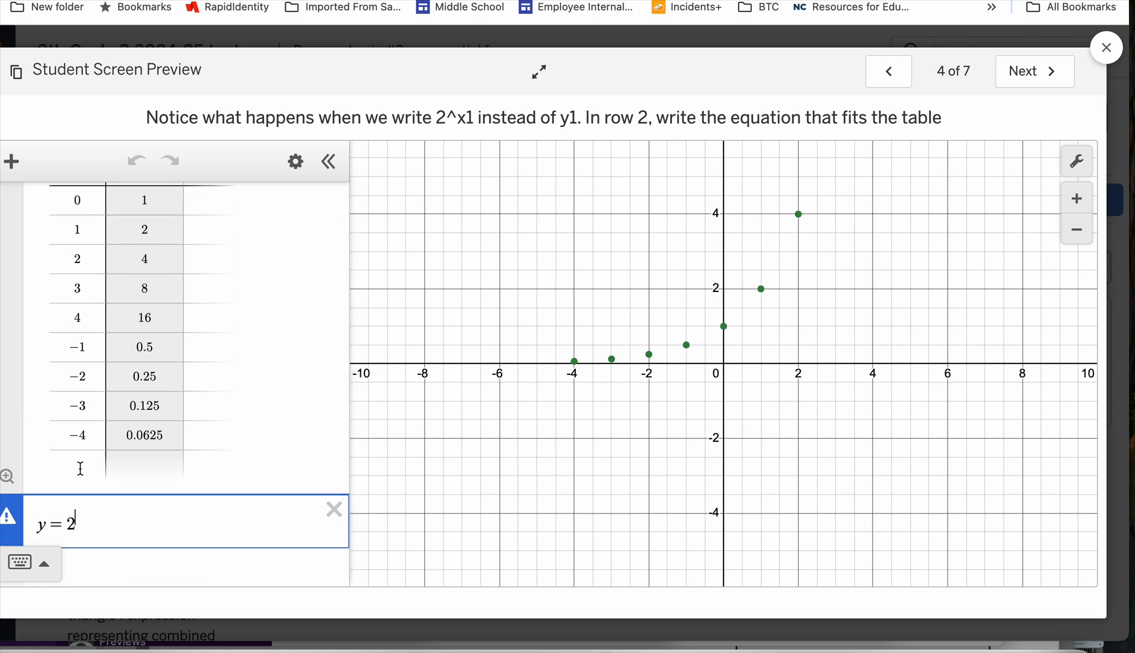
{"action": "type", "text": "x"}
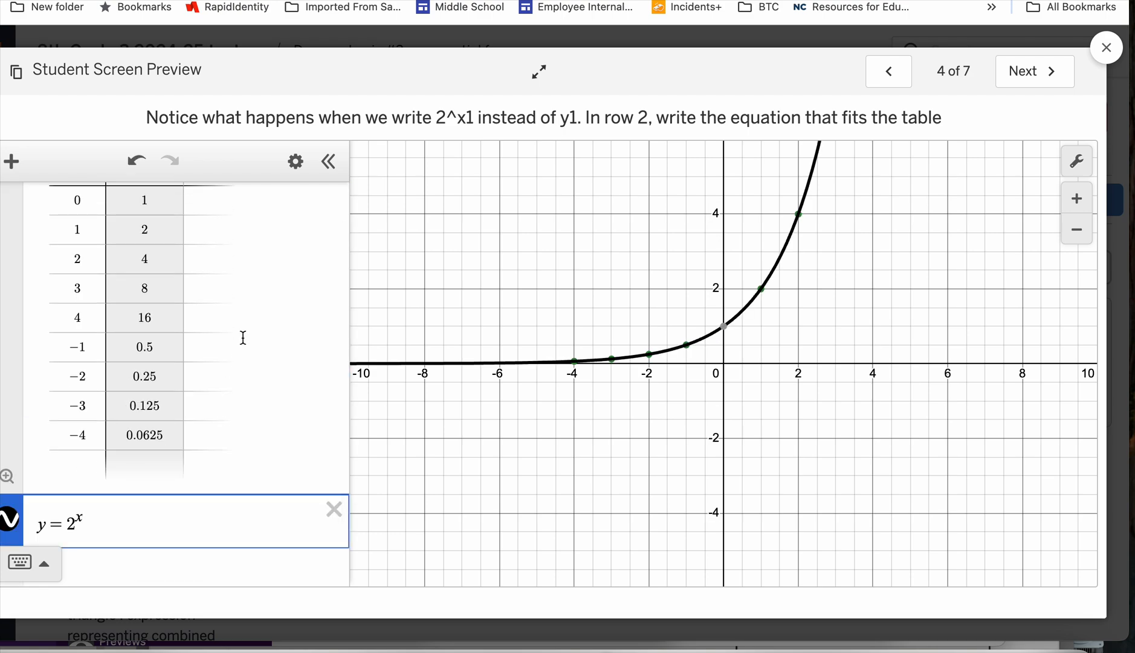
{"action": "scroll", "coordinate": [242, 334], "scroll_direction": "up", "scroll_amount": 1}
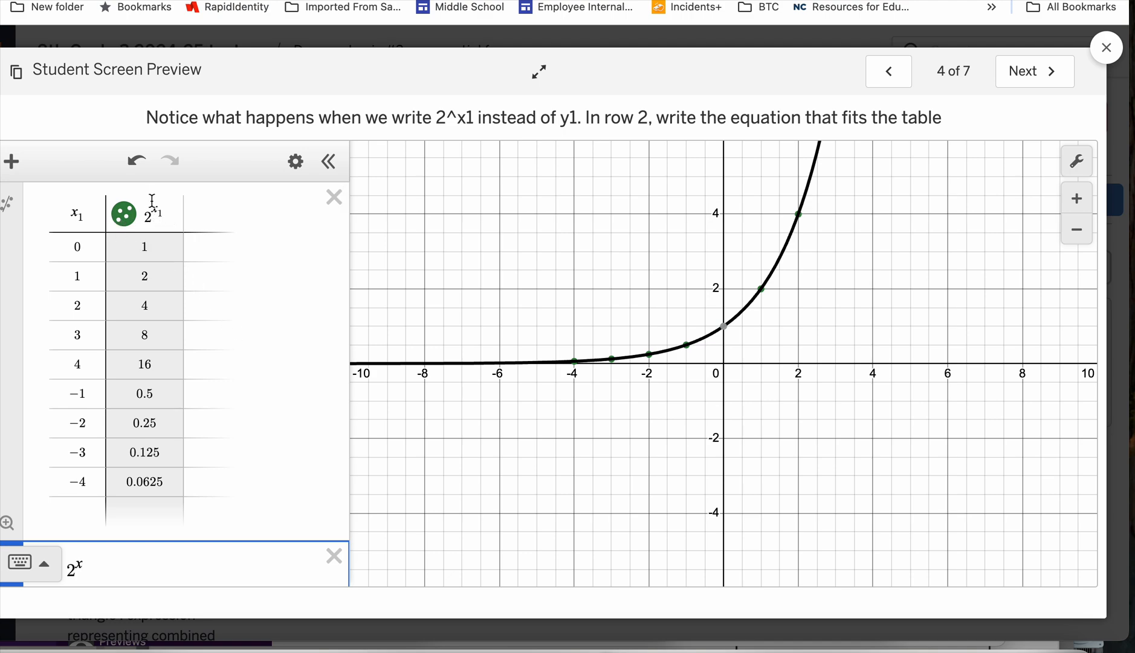
On slide 5, fill in the y values for x = 0, 1 and 2 as 1, 3 and 3*3.
{"action": "left_click", "coordinate": [1033, 75]}
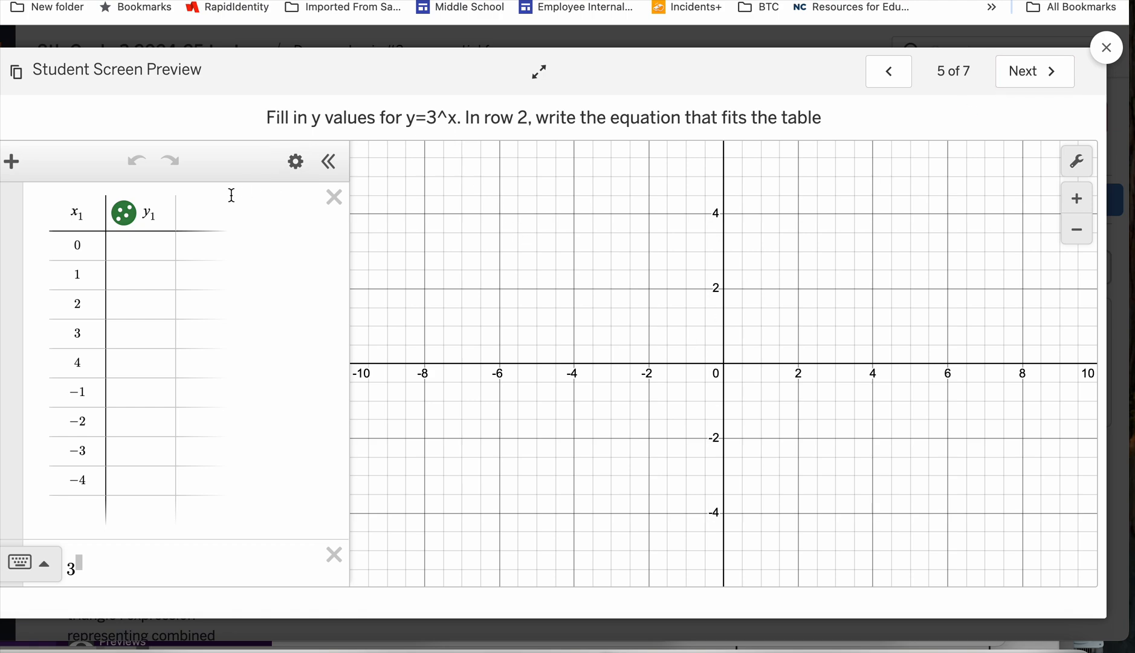
{"action": "left_click", "coordinate": [136, 251]}
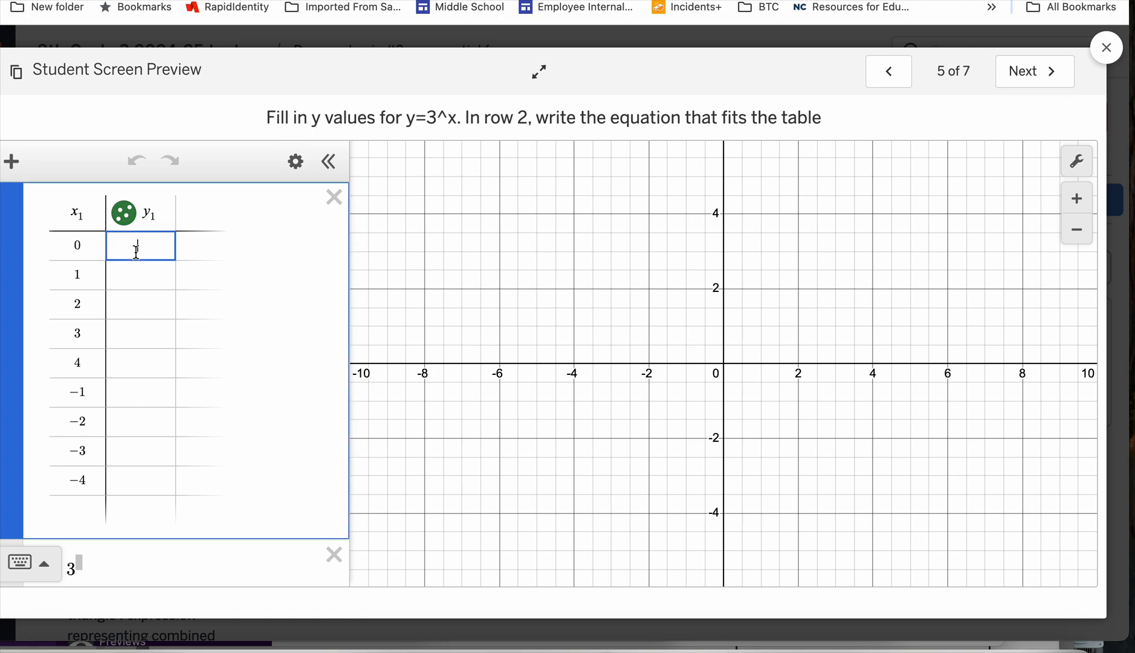
{"action": "type", "text": "1"}
{"action": "left_click", "coordinate": [145, 278]}
{"action": "type", "text": "3"}
{"action": "left_click", "coordinate": [149, 311]}
{"action": "type", "text": "3"}
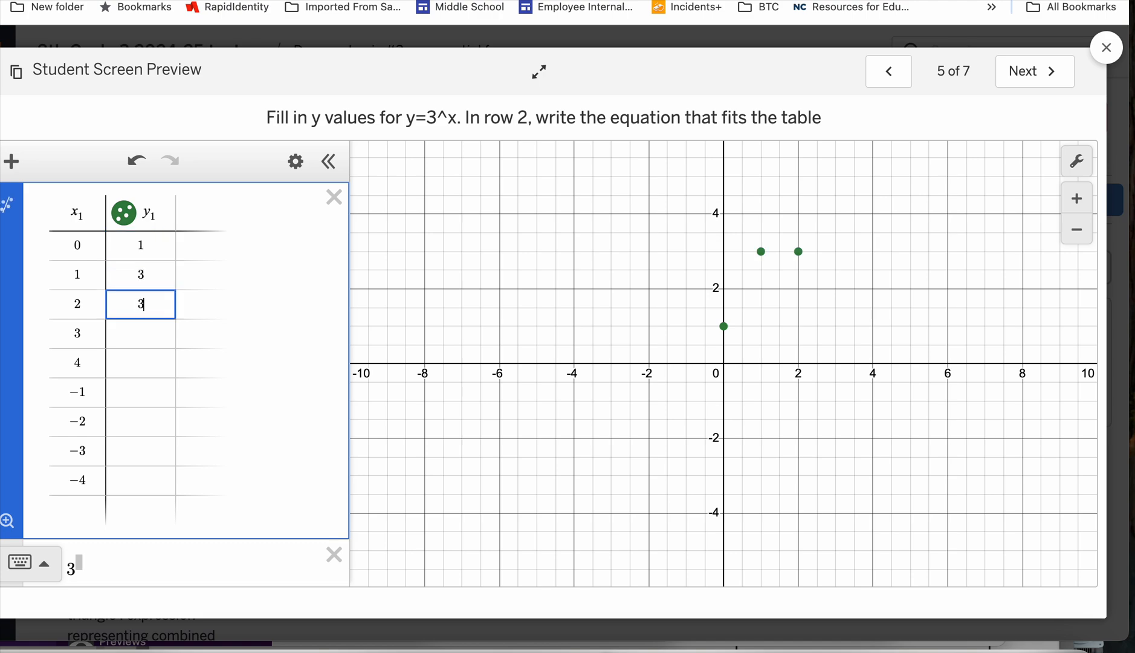
{"action": "type", "text": "3"}
{"action": "key", "text": "BackSpace"}
{"action": "type", "text": "*3"}
{"action": "left_click_drag", "start_coordinate": [927, 237], "coordinate": [860, 371]}
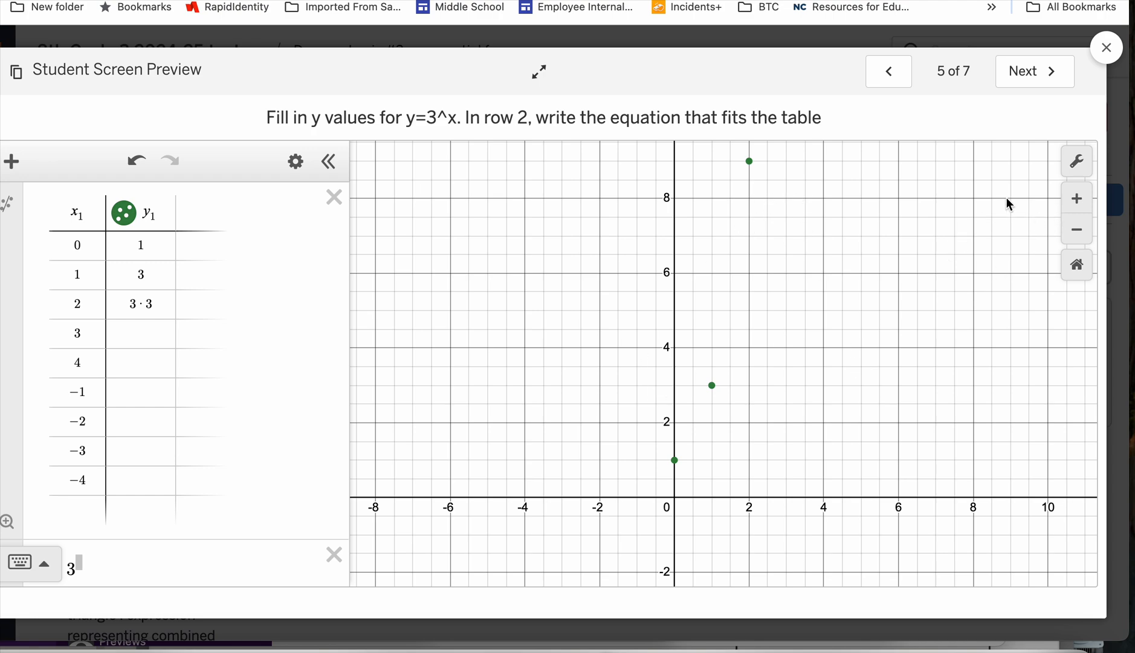
Fill in the y values for x = 3 and x = 4 as 27 and 81.
{"action": "left_click", "coordinate": [142, 333]}
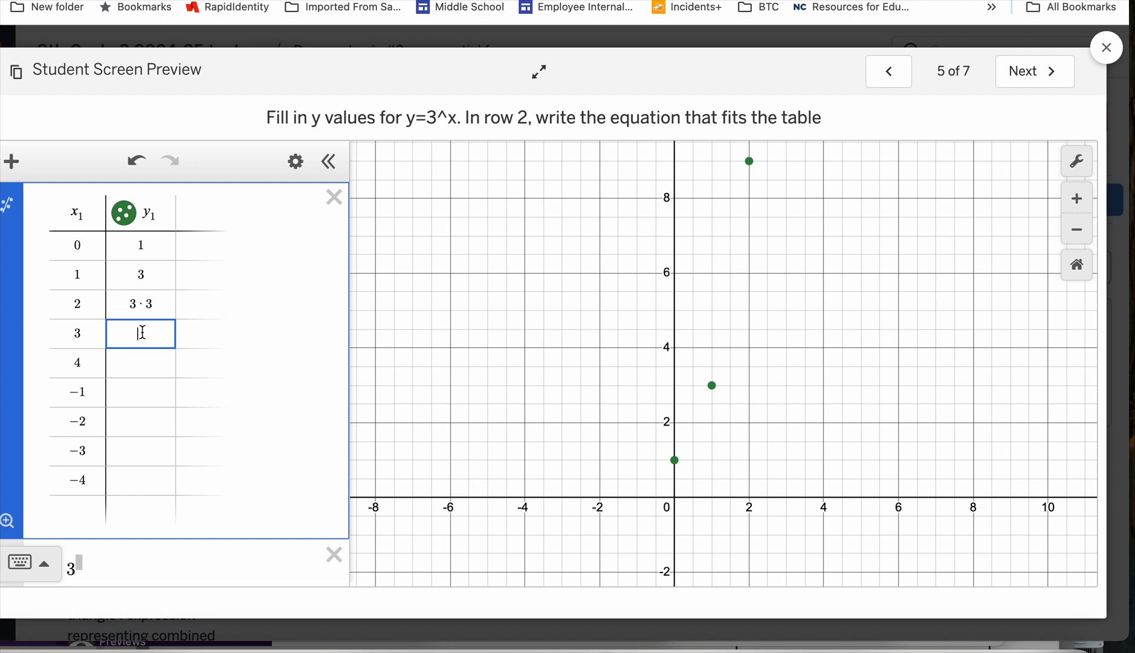
{"action": "type", "text": "27"}
{"action": "left_click", "coordinate": [145, 368]}
{"action": "type", "text": "81"}
Fill in the y values for x = -1 to -4 as the fractions 1/3, 1/(3*3), 1/27 and 1/81.
{"action": "left_click", "coordinate": [149, 398]}
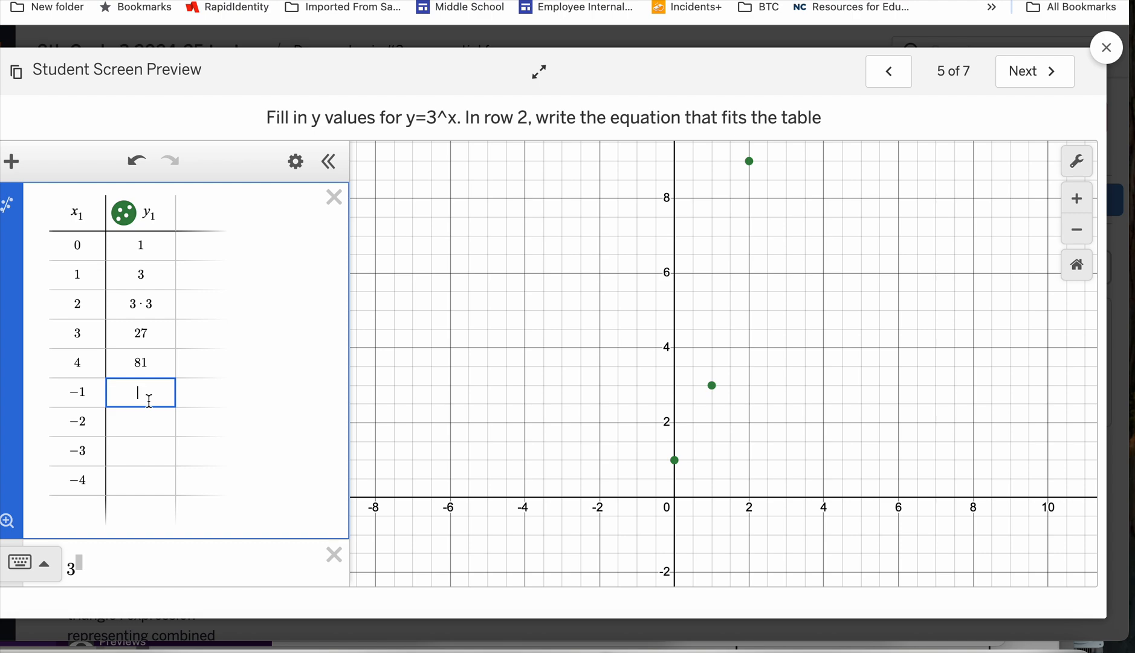
{"action": "type", "text": "1/3"}
{"action": "left_click", "coordinate": [146, 432]}
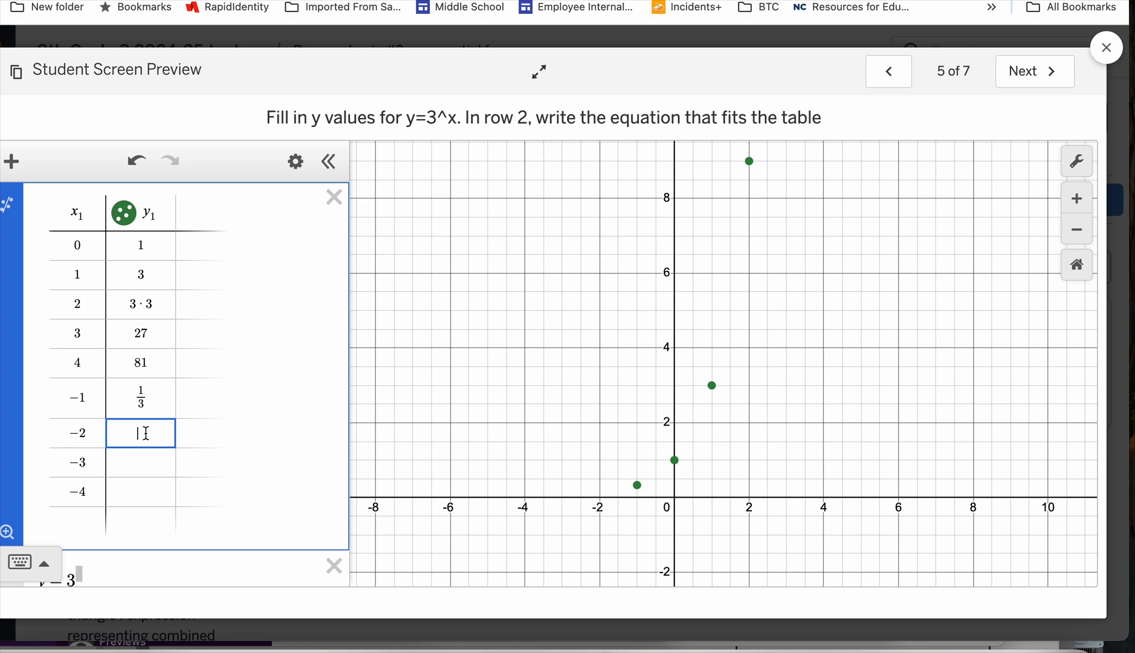
{"action": "type", "text": "1/"}
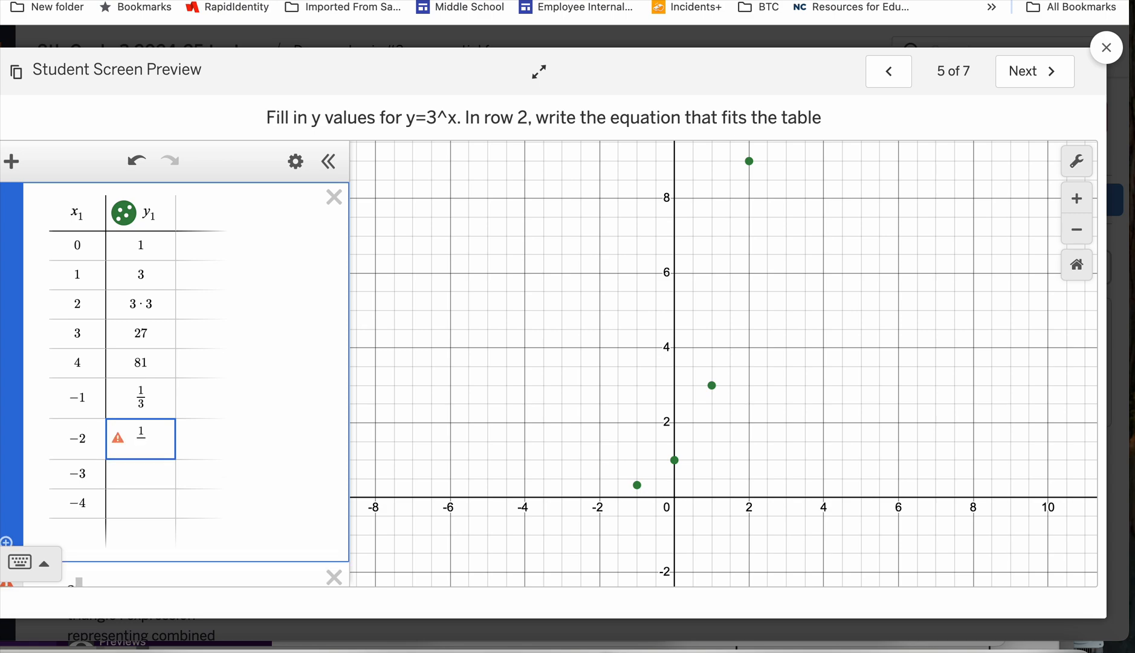
{"action": "type", "text": "3*3"}
{"action": "left_click", "coordinate": [140, 476]}
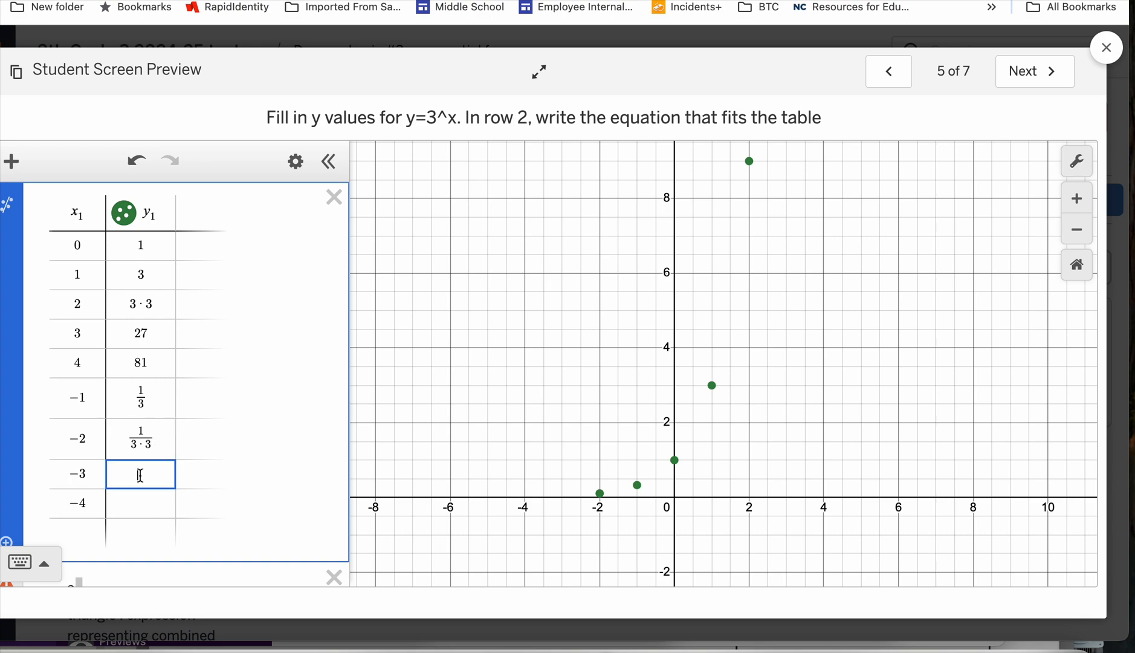
{"action": "type", "text": "1/27"}
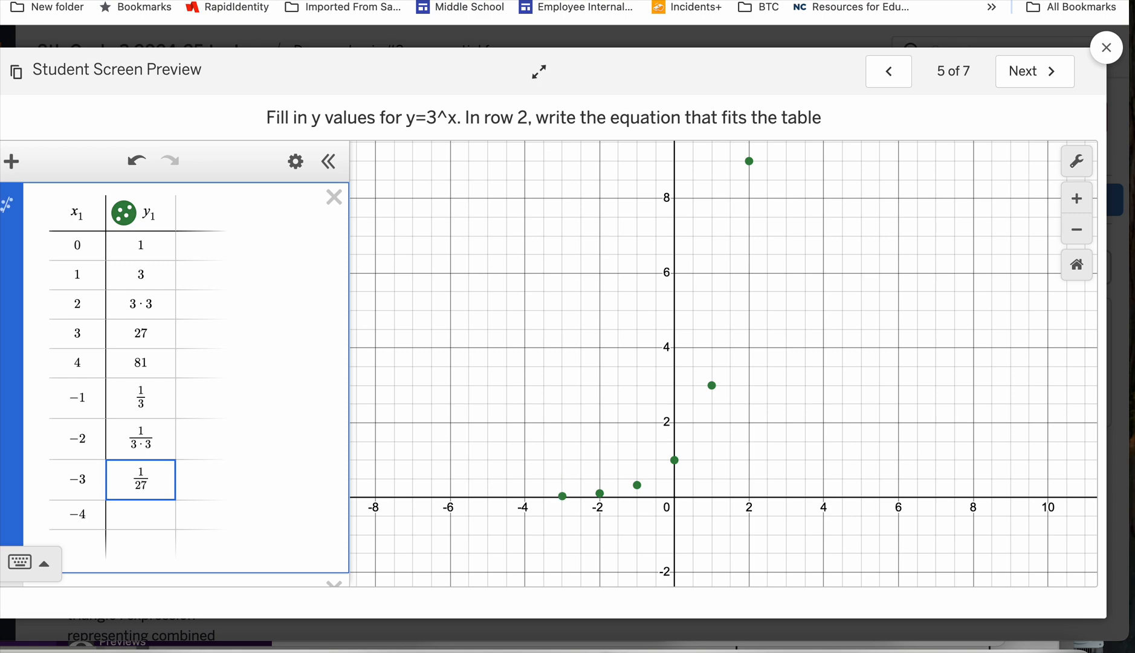
{"action": "left_click", "coordinate": [133, 514]}
{"action": "type", "text": "1/81"}
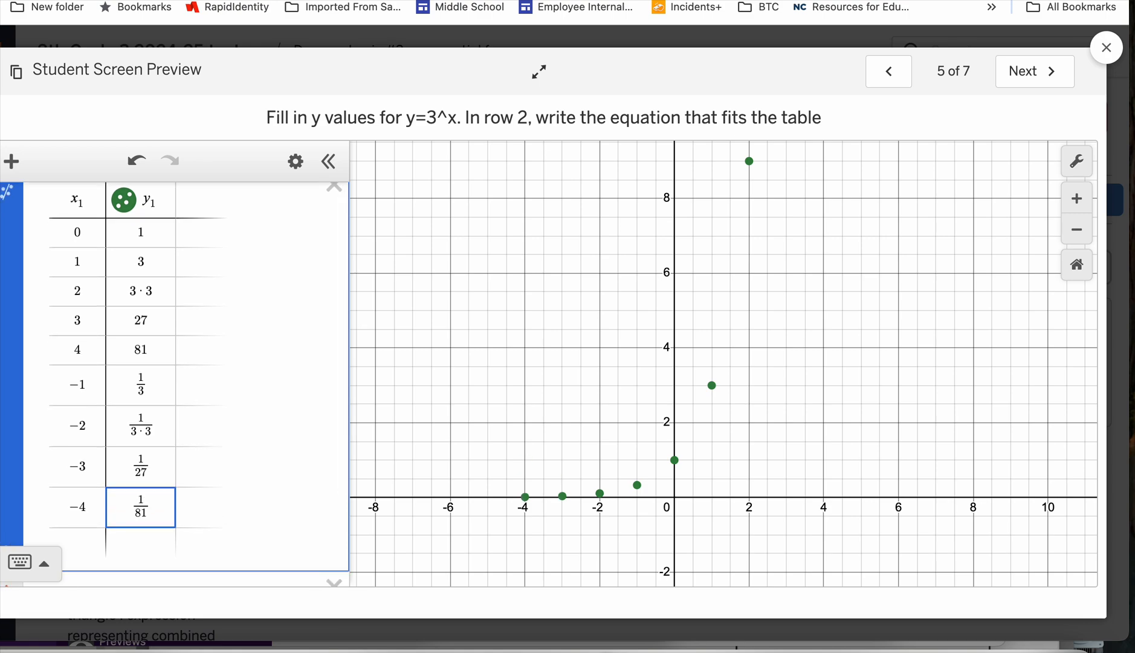
Complete the equation below the filled-in table on slide 5 as y=3^x.
{"action": "scroll", "coordinate": [134, 516], "scroll_direction": "down", "scroll_amount": 2}
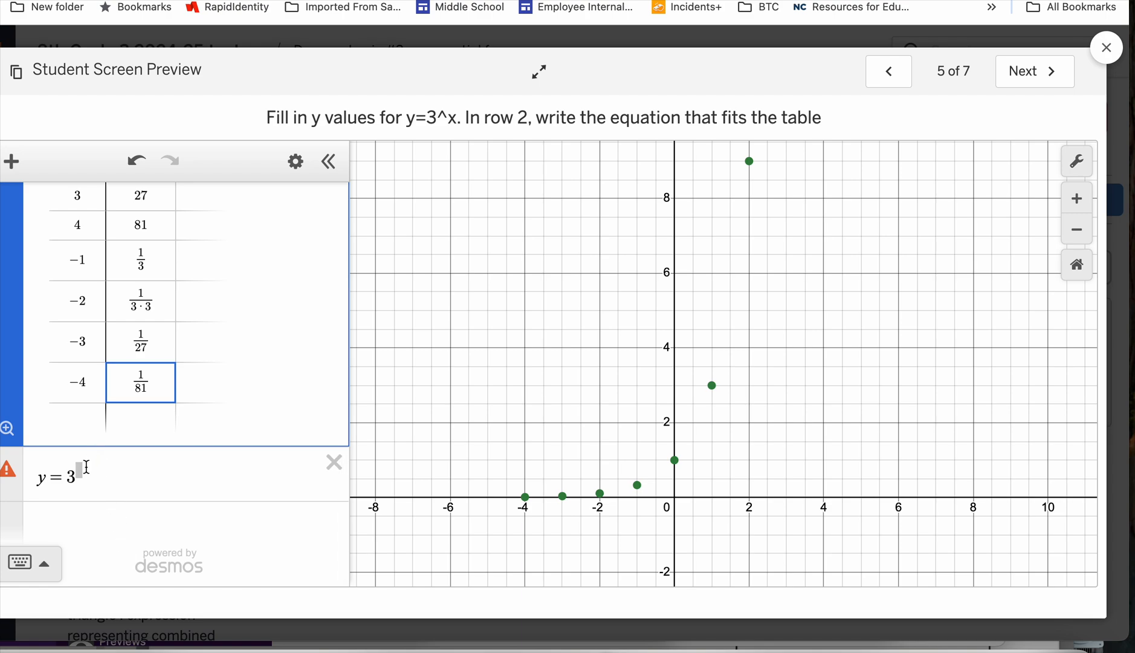
{"action": "left_click", "coordinate": [88, 466]}
{"action": "type", "text": "x"}
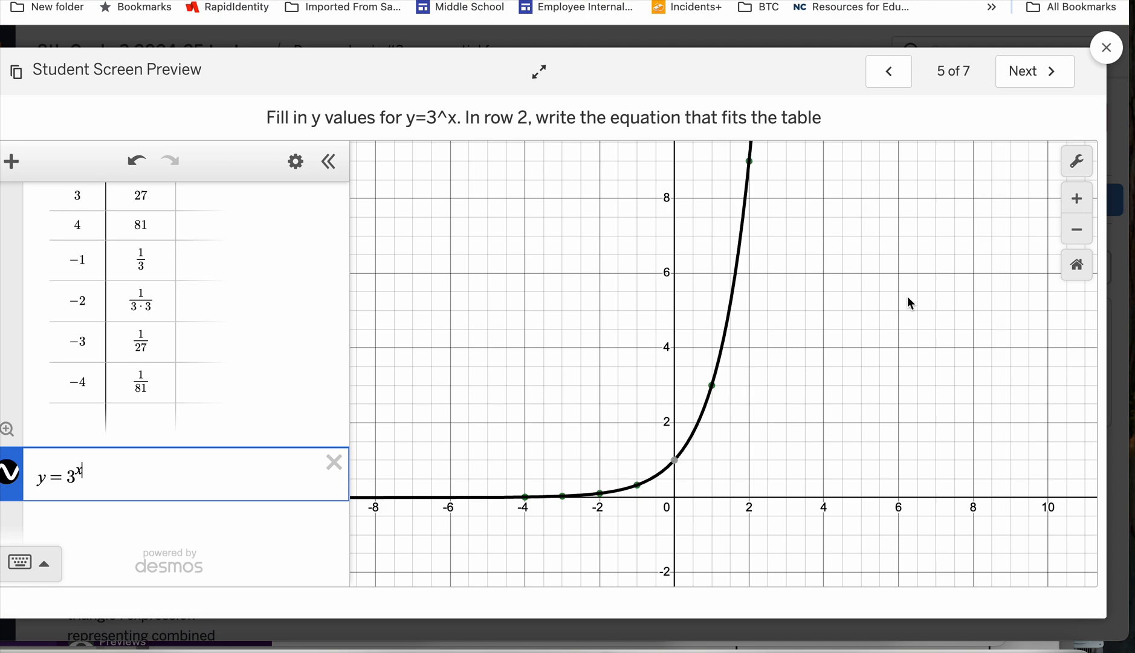
On slide 6, complete the equation below the 3^x1 table as y=3^x and advance to the final slide.
{"action": "left_click", "coordinate": [1035, 71]}
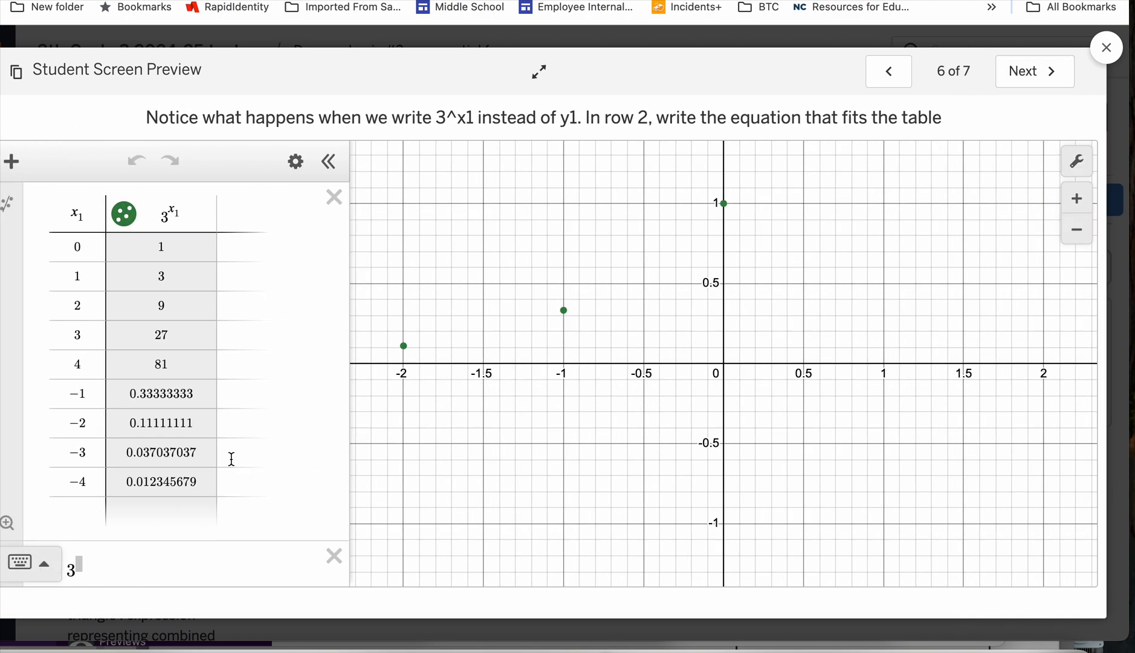
{"action": "scroll", "coordinate": [222, 462], "scroll_direction": "down", "scroll_amount": 1}
{"action": "scroll", "coordinate": [223, 463], "scroll_direction": "up", "scroll_amount": 1}
{"action": "scroll", "coordinate": [205, 275], "scroll_direction": "down", "scroll_amount": 3}
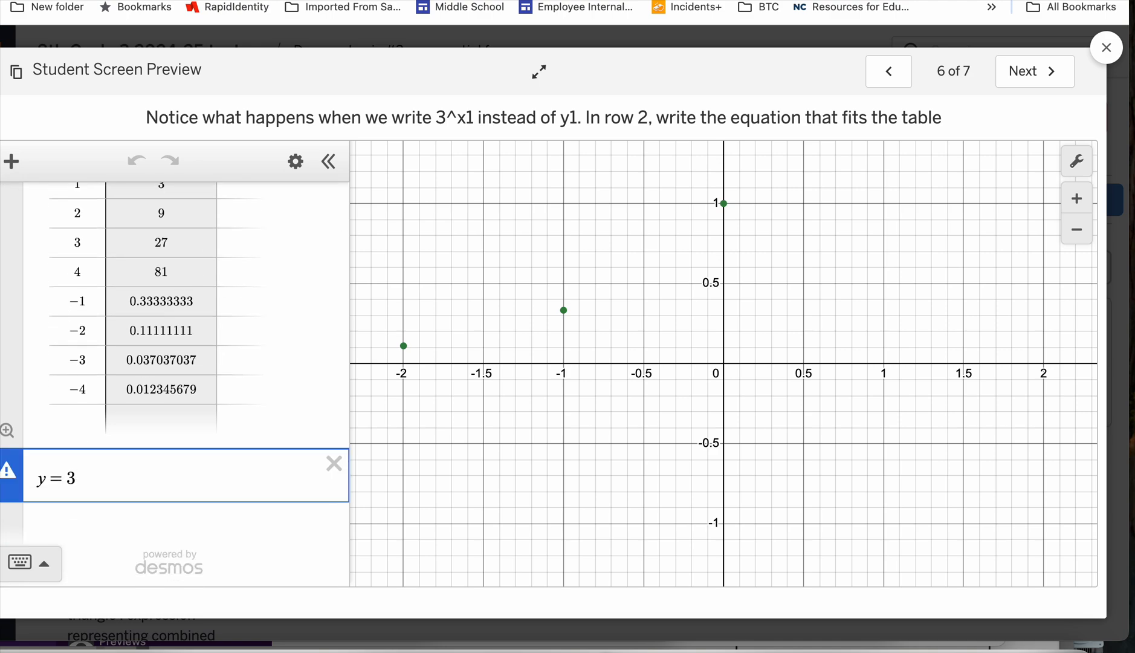
{"action": "type", "text": "x"}
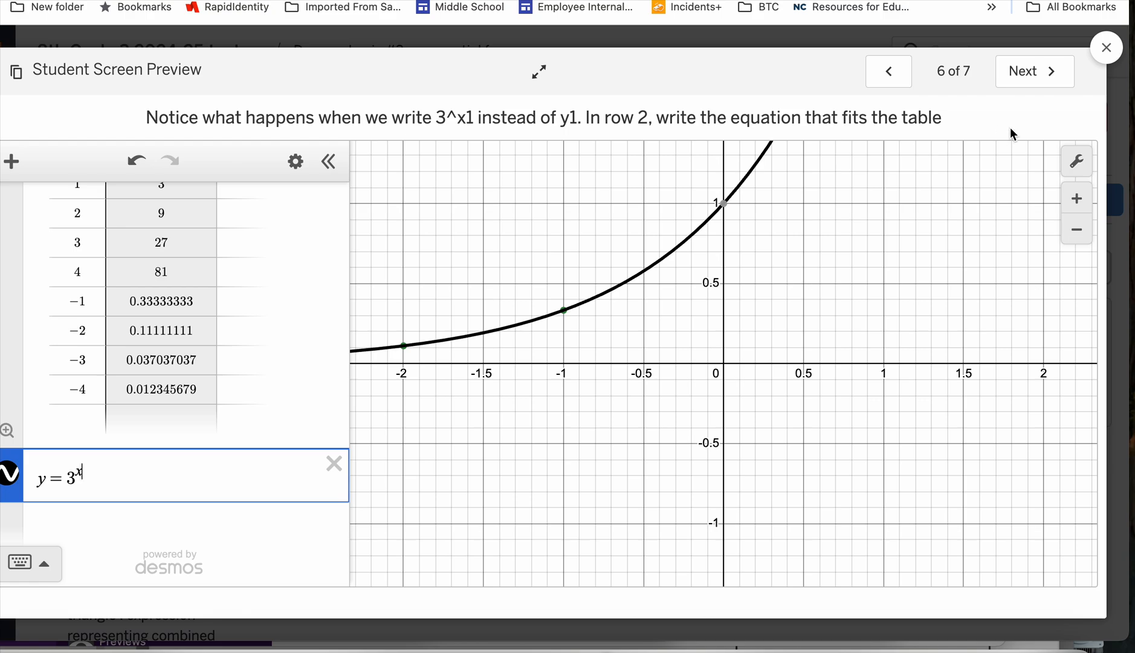
{"action": "left_click", "coordinate": [1028, 71]}
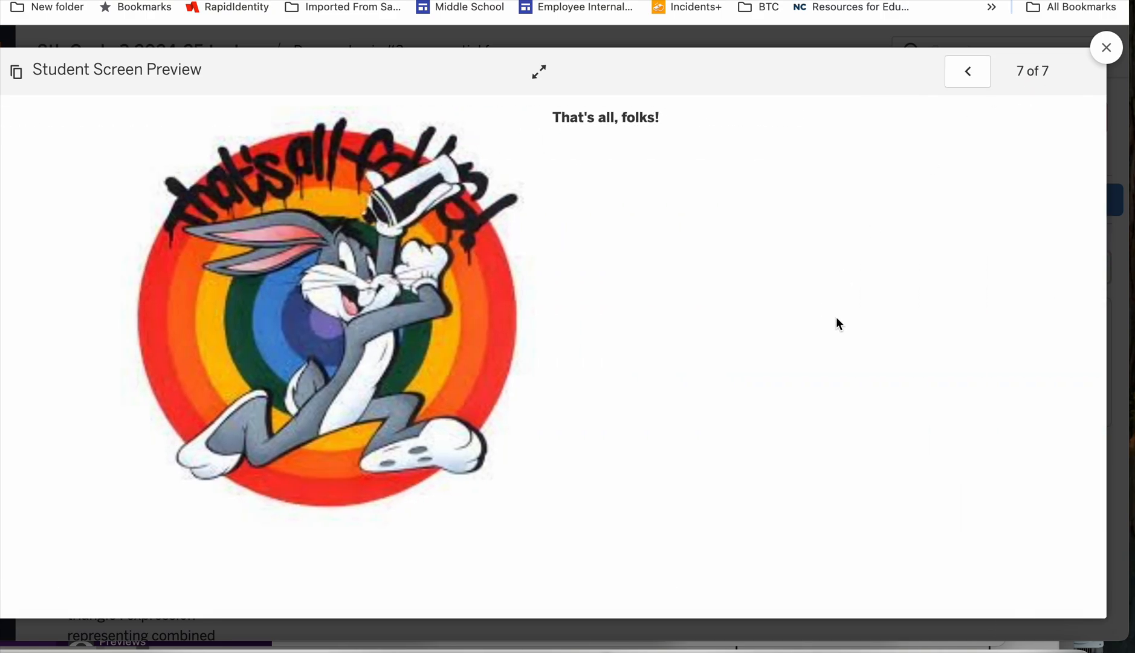